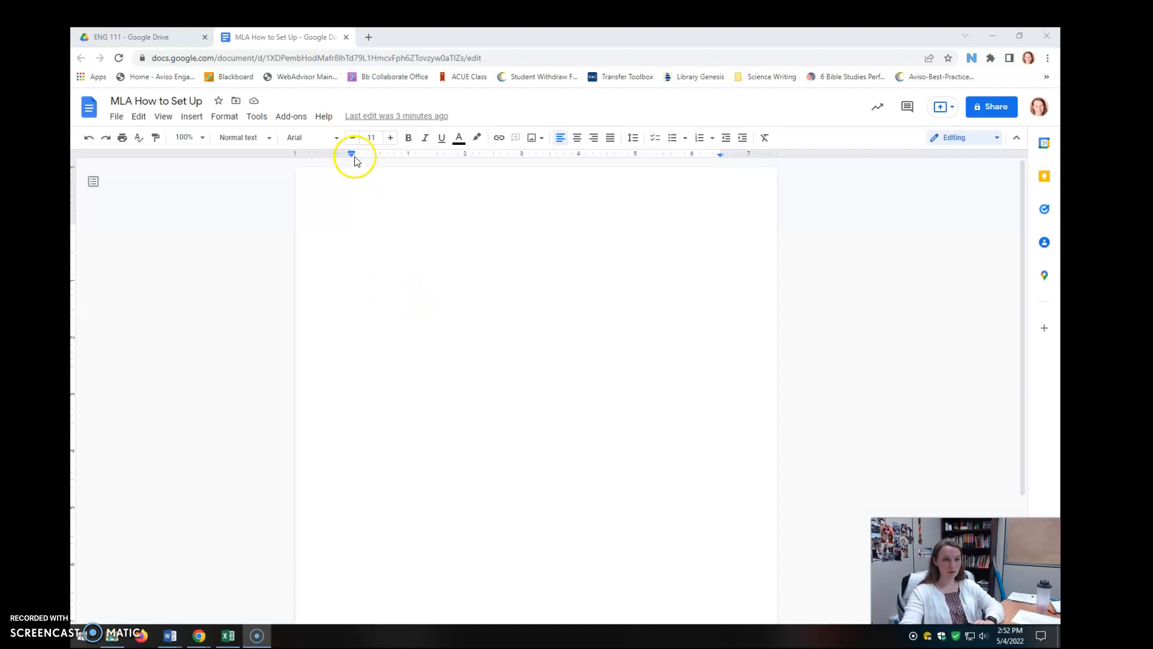
Set the text font to Times New Roman at size 12 for the blank document
{"action": "left_click", "coordinate": [330, 144]}
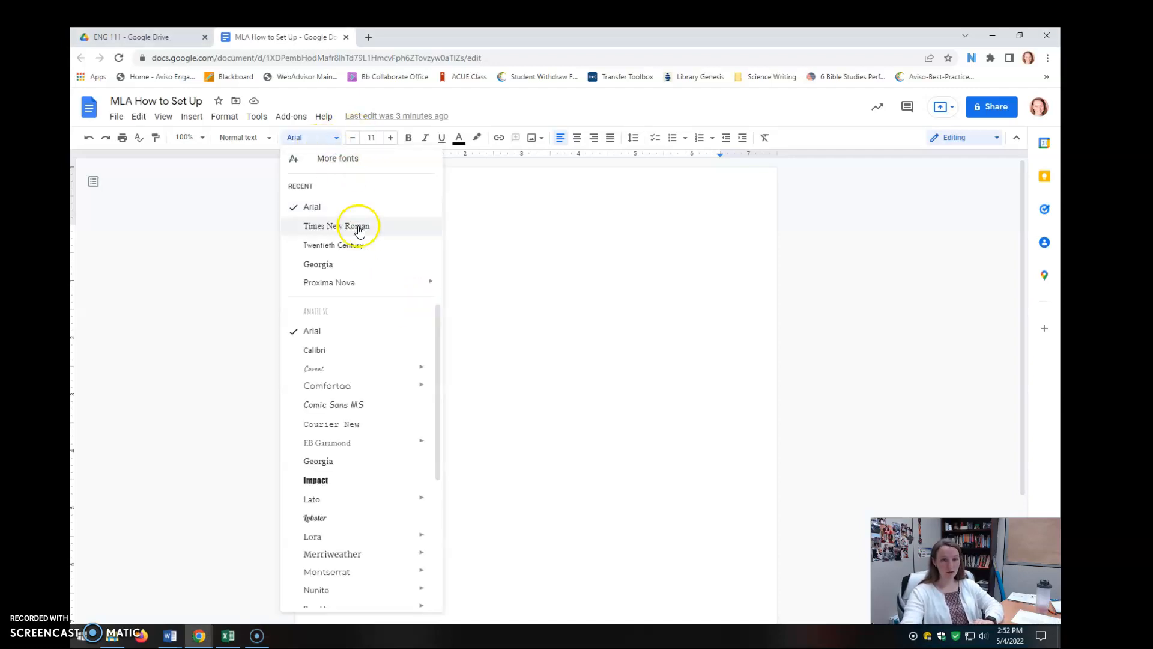
{"action": "left_click", "coordinate": [358, 231]}
{"action": "left_click", "coordinate": [390, 138]}
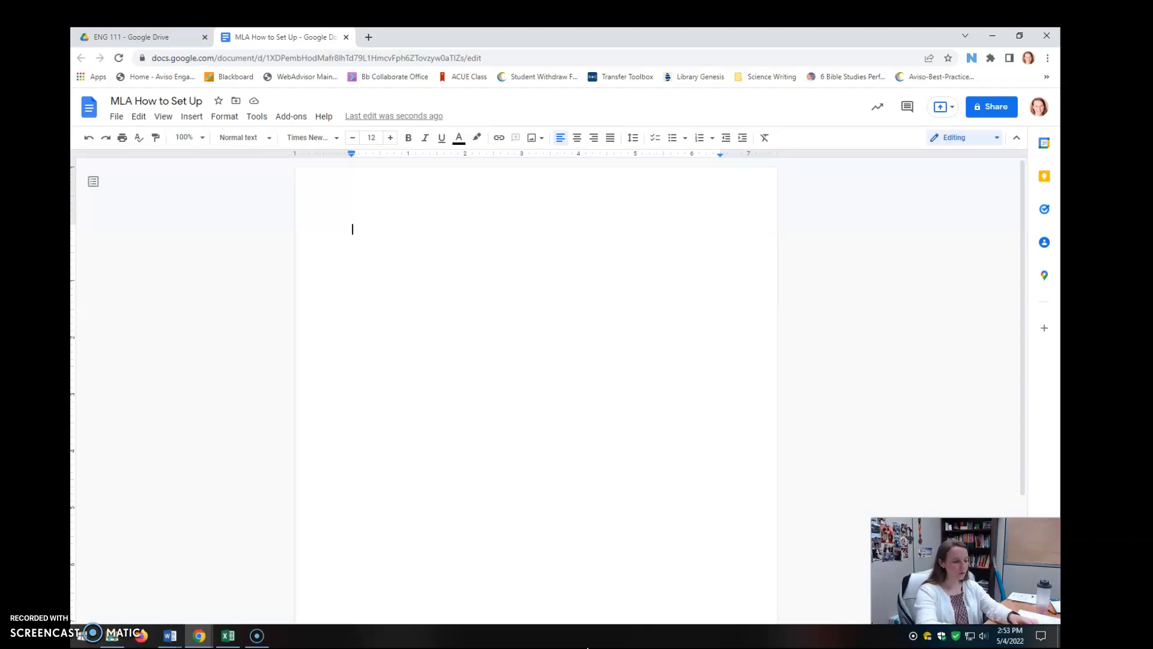
Enter the four MLA heading lines "First Last", "Instructor Name", "Course Name" and "Date Month Year", each on its own line
{"action": "type", "text": "First Last"}
{"action": "key", "text": "Return"}
{"action": "type", "text": "Instructor Name"}
{"action": "key", "text": "Return"}
{"action": "type", "text": "Course Name"}
{"action": "key", "text": "Return"}
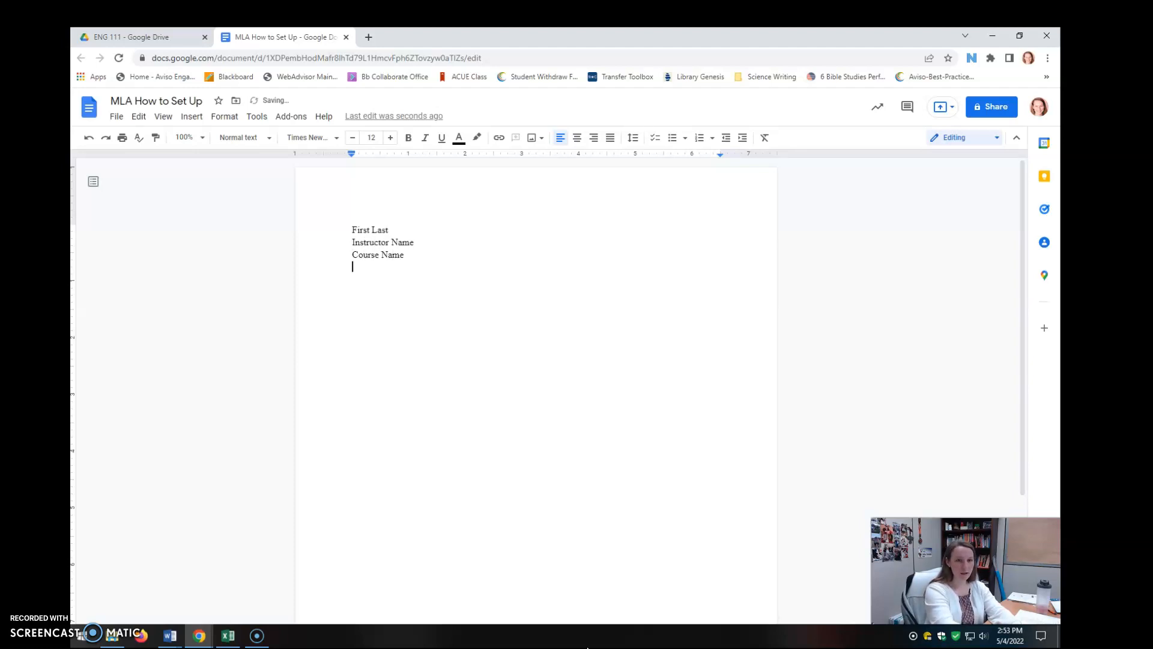
{"action": "type", "text": "Da"}
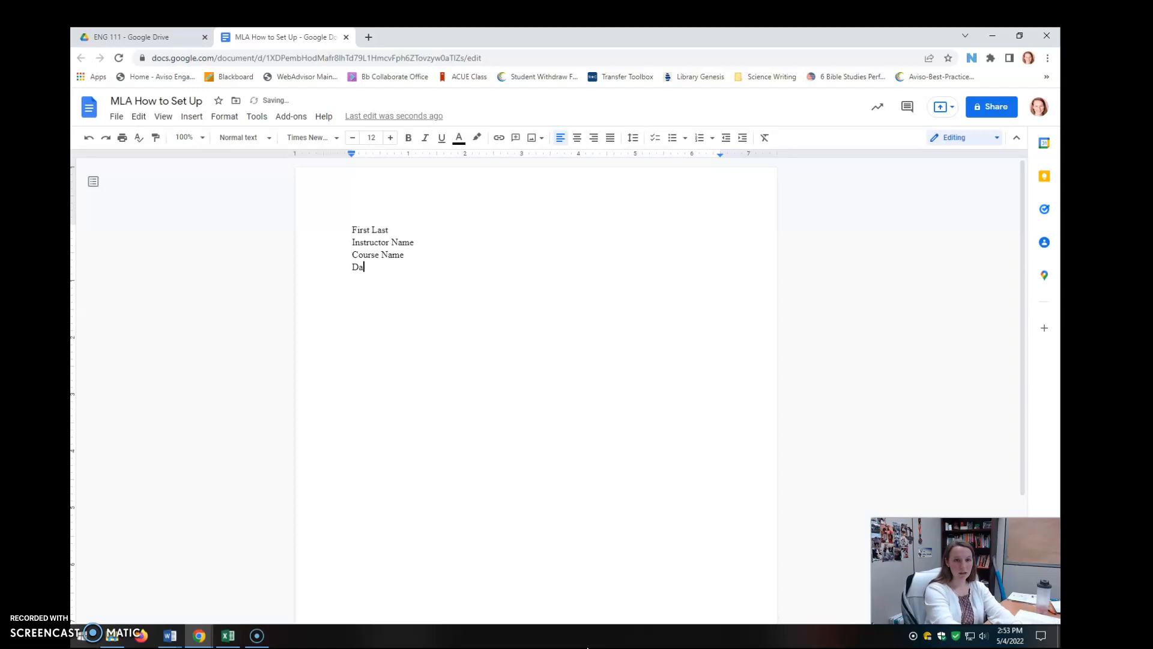
{"action": "type", "text": "te Month Year"}
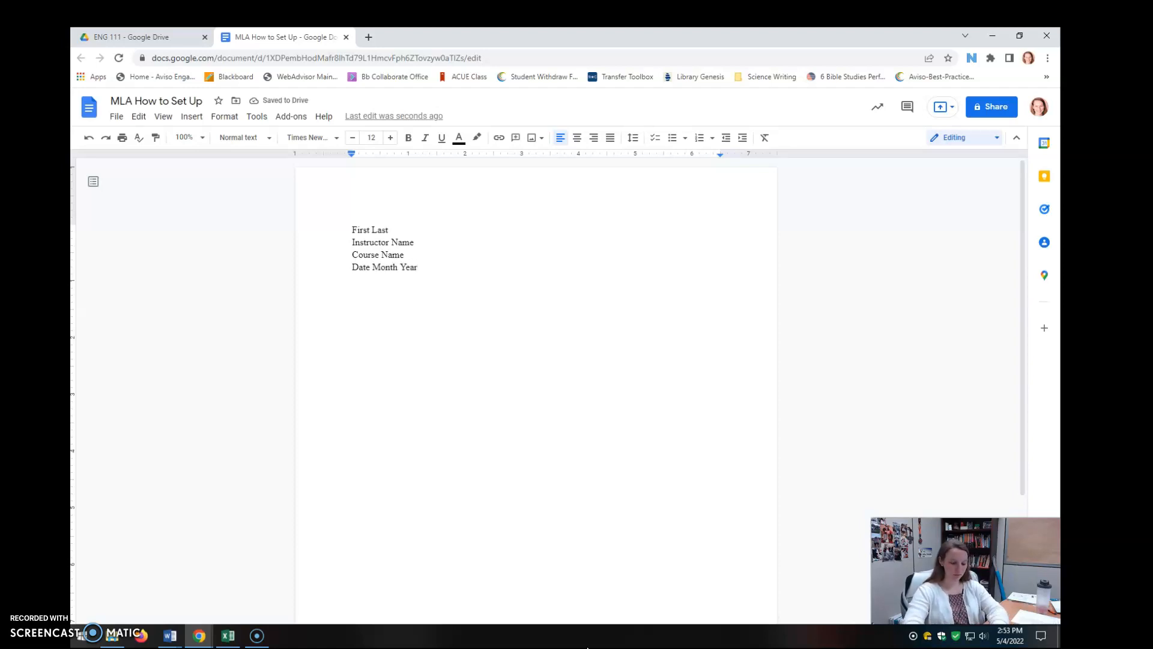
{"action": "key", "text": "Return"}
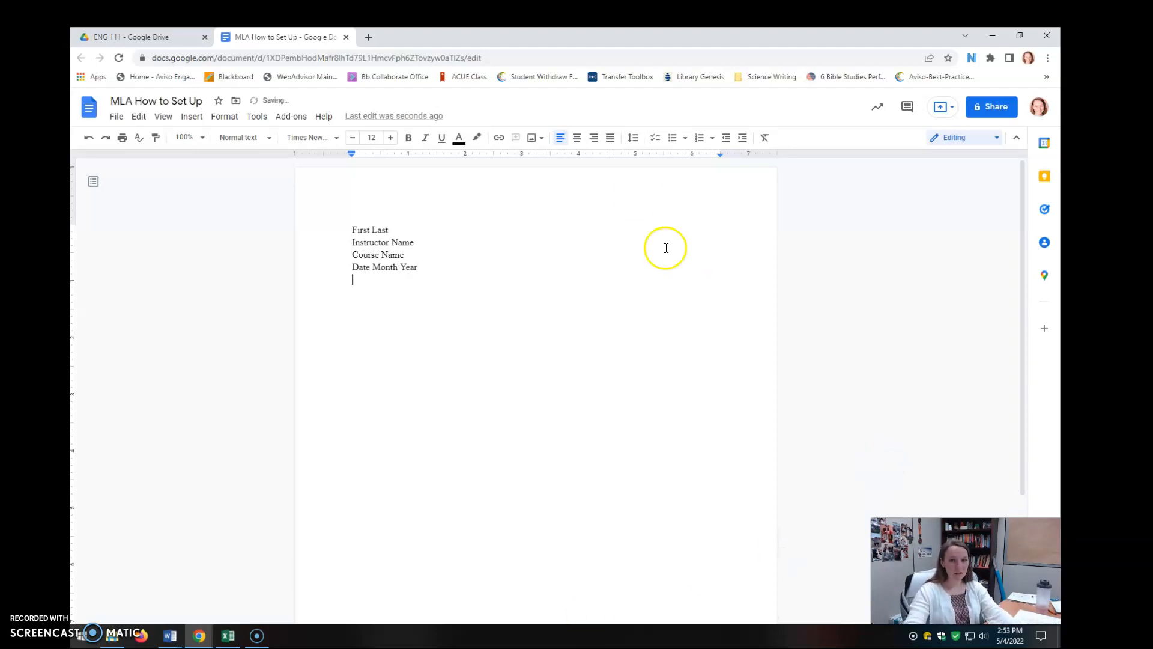
Add a centered line reading "Title" directly below the date line
{"action": "left_click", "coordinate": [578, 139]}
{"action": "type", "text": "Title"}
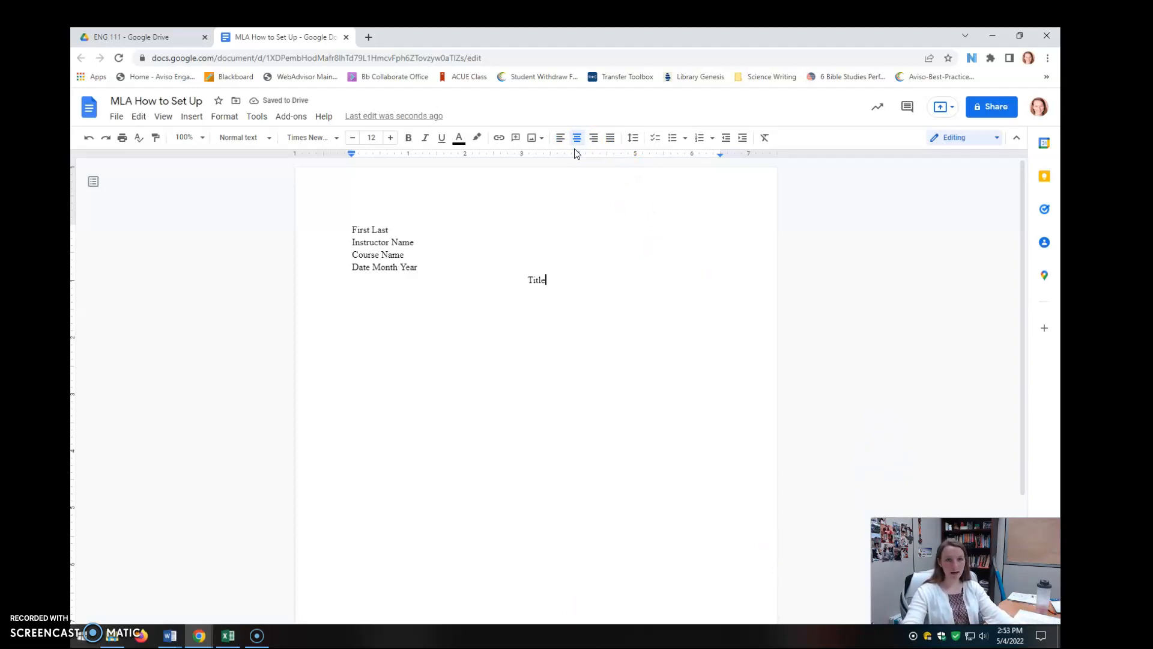
{"action": "key", "text": "Return"}
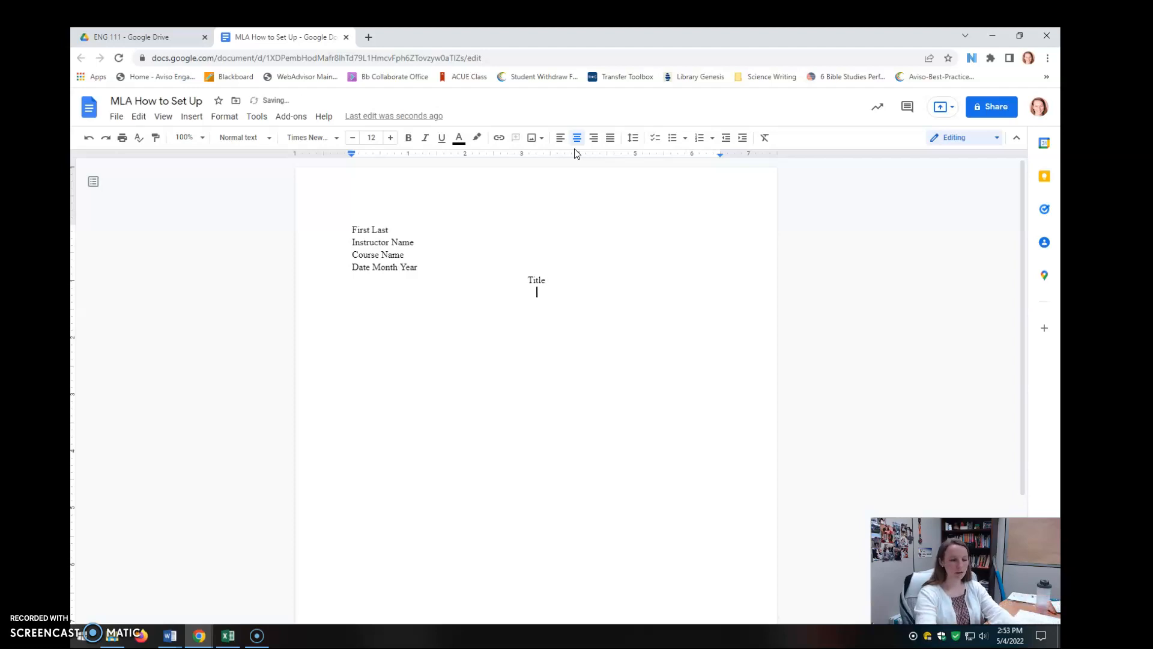
Write a left-aligned paragraph with an indented first line below the title, reading "Start your first paragraph."
{"action": "left_click", "coordinate": [560, 137]}
{"action": "left_click", "coordinate": [462, 330]}
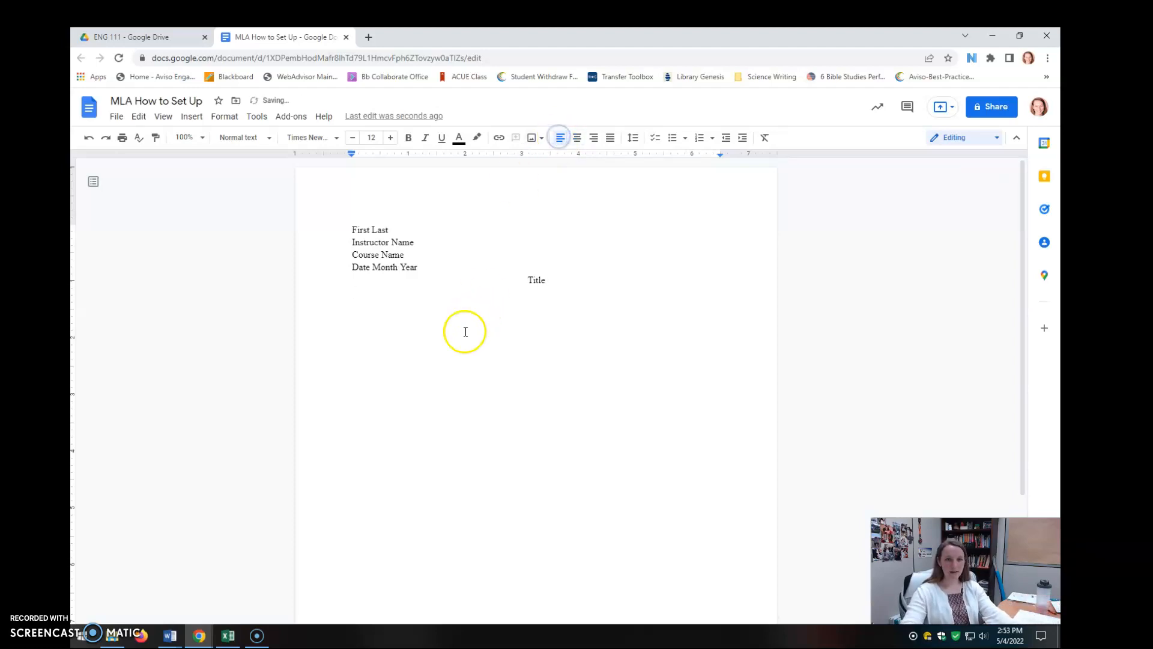
{"action": "type", "text": "STart your first paragraph."}
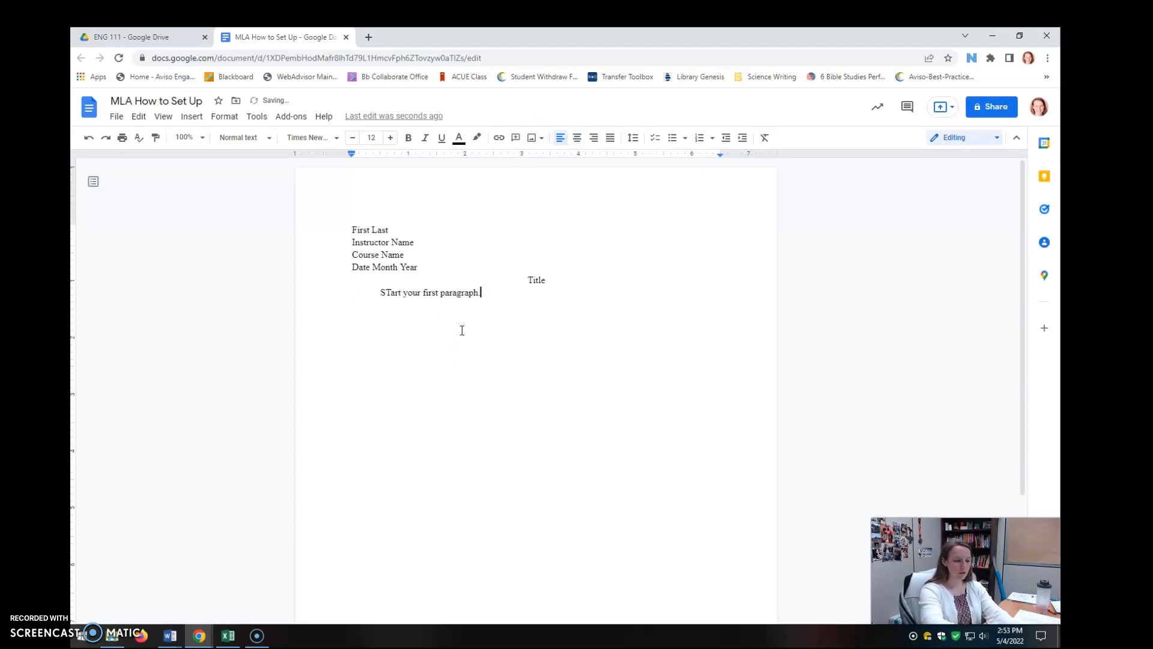
{"action": "left_click", "coordinate": [386, 293]}
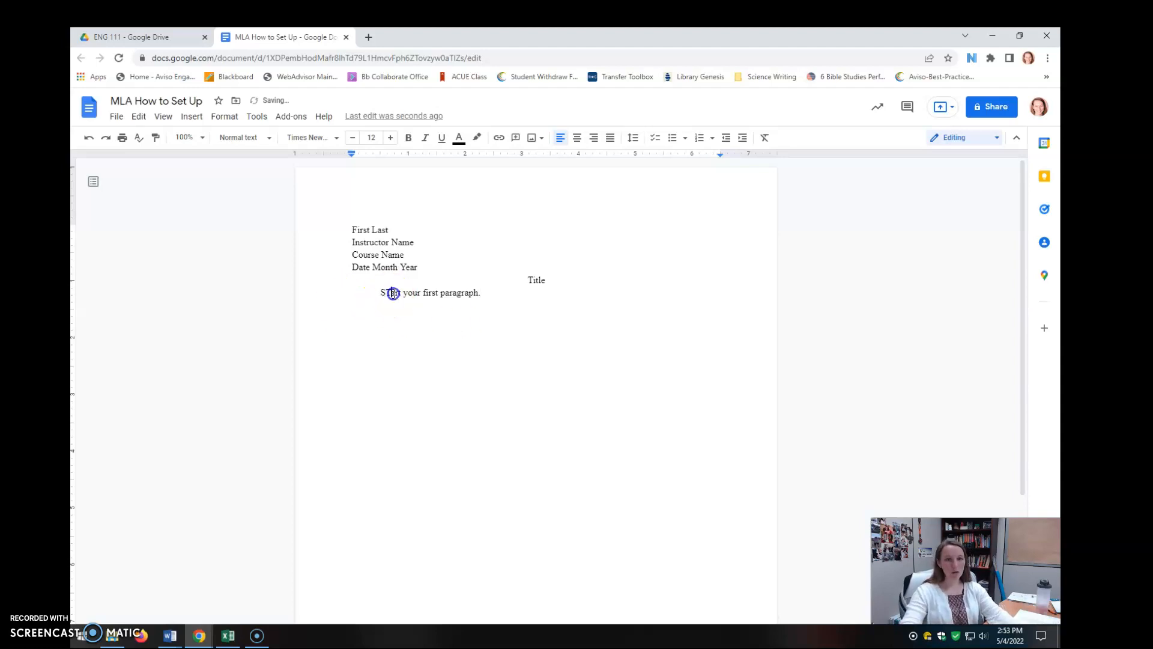
{"action": "key", "text": "Delete"}
{"action": "type", "text": "t"}
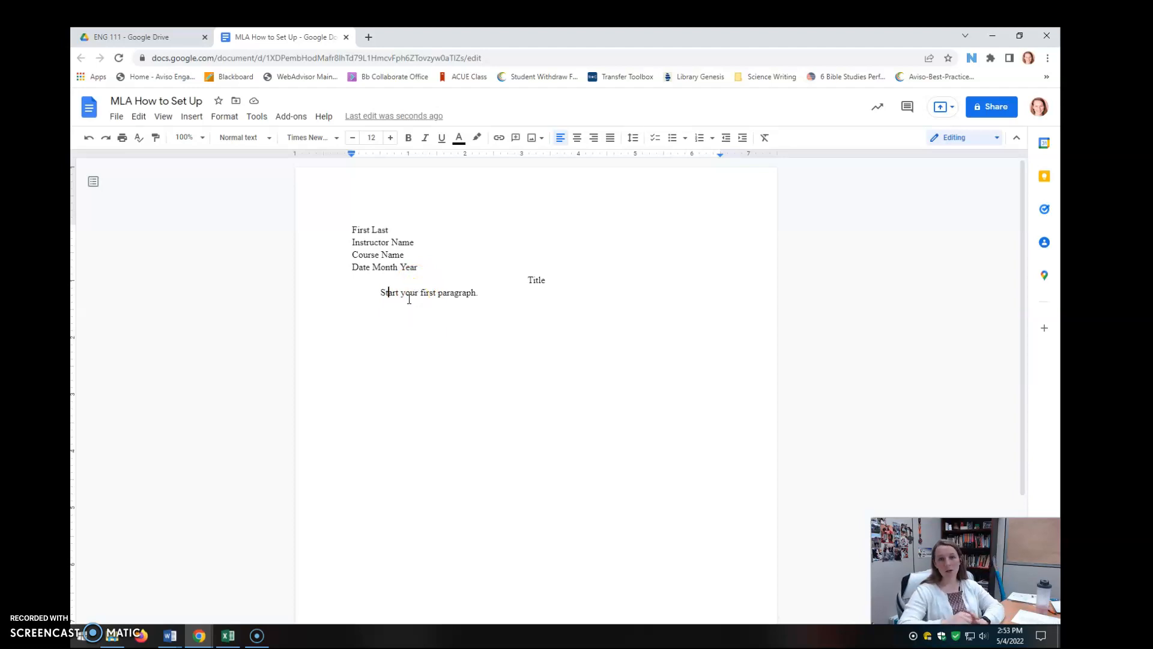
{"action": "left_click_drag", "start_coordinate": [546, 280], "coordinate": [527, 279]}
{"action": "key", "text": "ctrl+shift+e"}
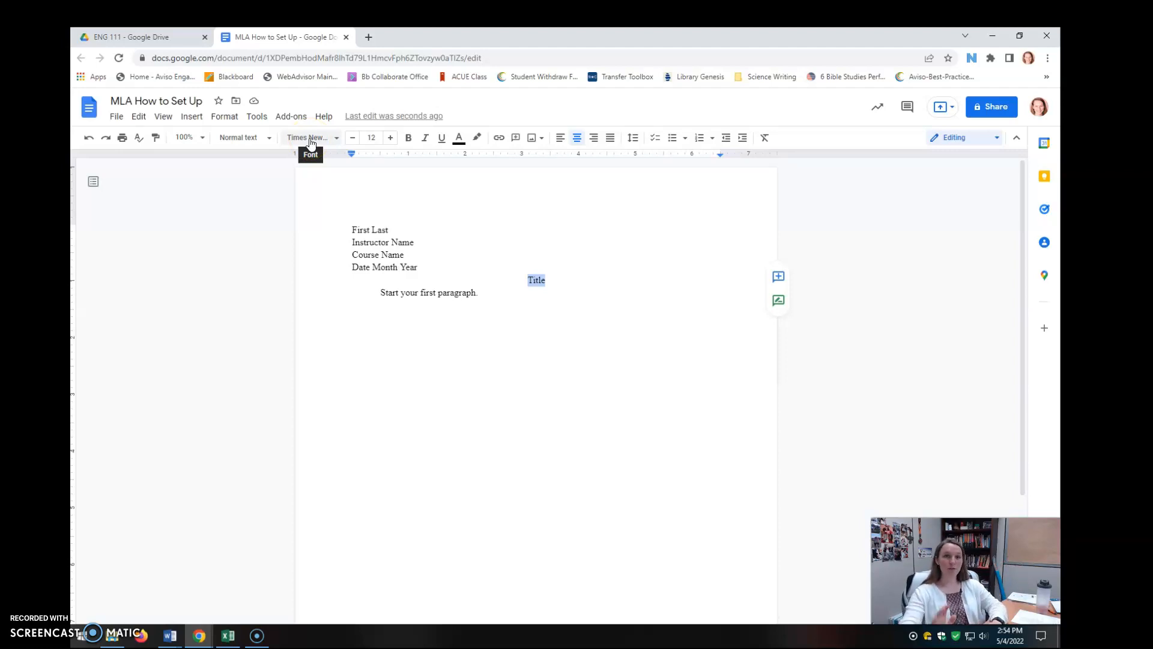
{"action": "left_click", "coordinate": [611, 364]}
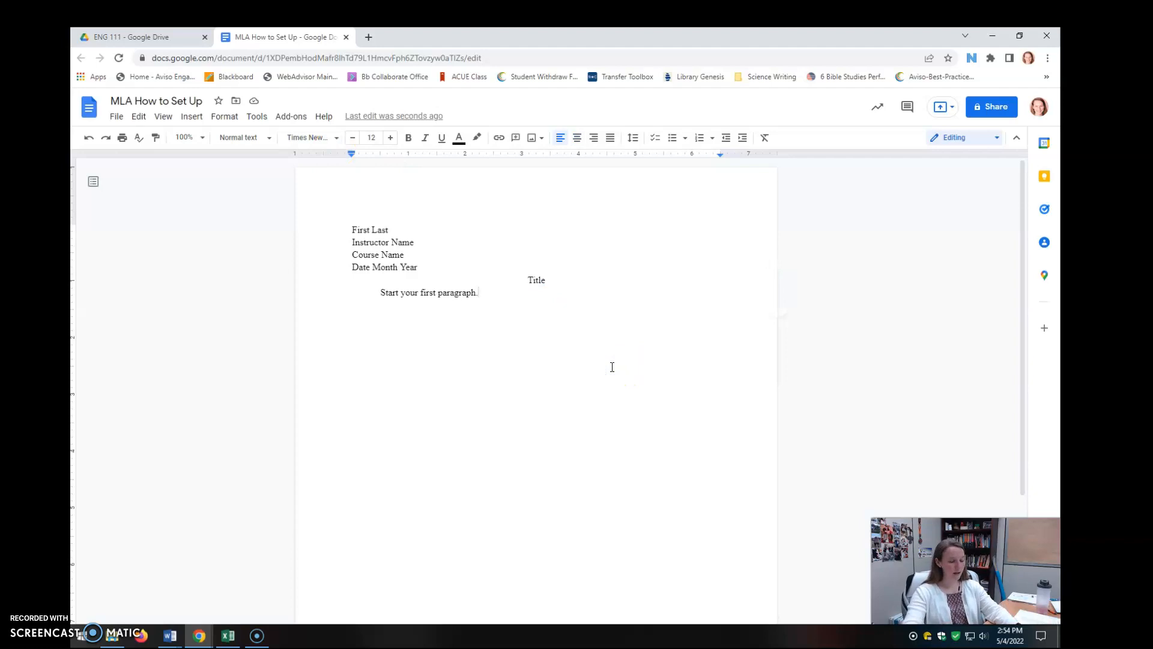
Apply double line spacing to all the text in the document
{"action": "key", "text": "ctrl+a"}
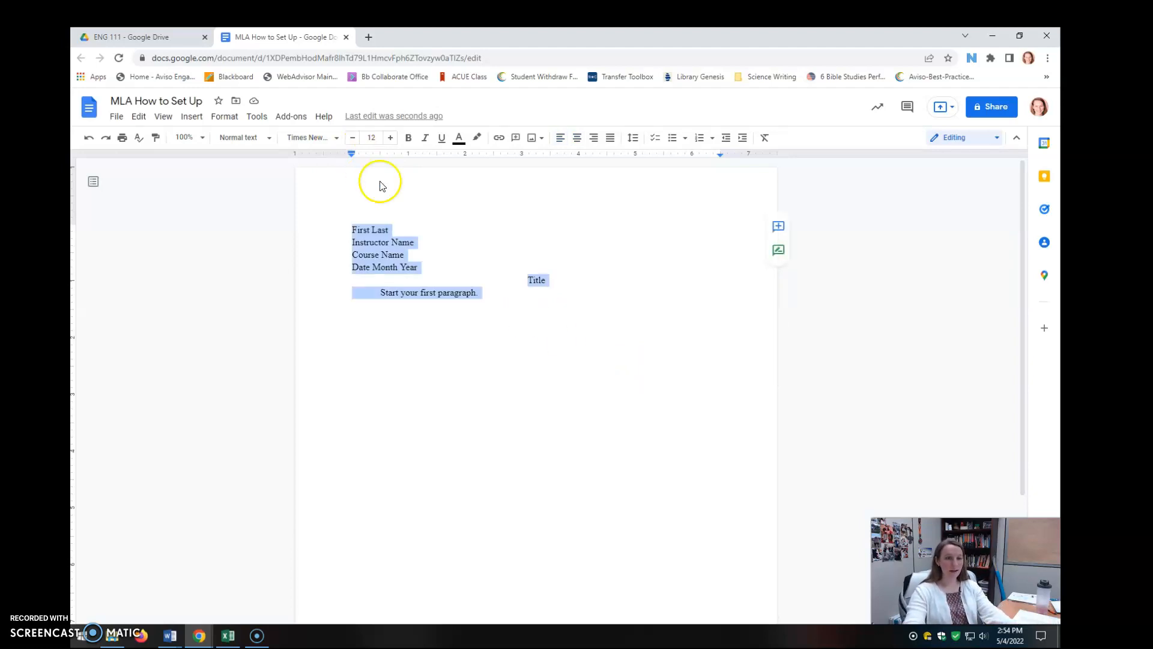
{"action": "left_click", "coordinate": [225, 116]}
{"action": "left_click", "coordinate": [293, 198]}
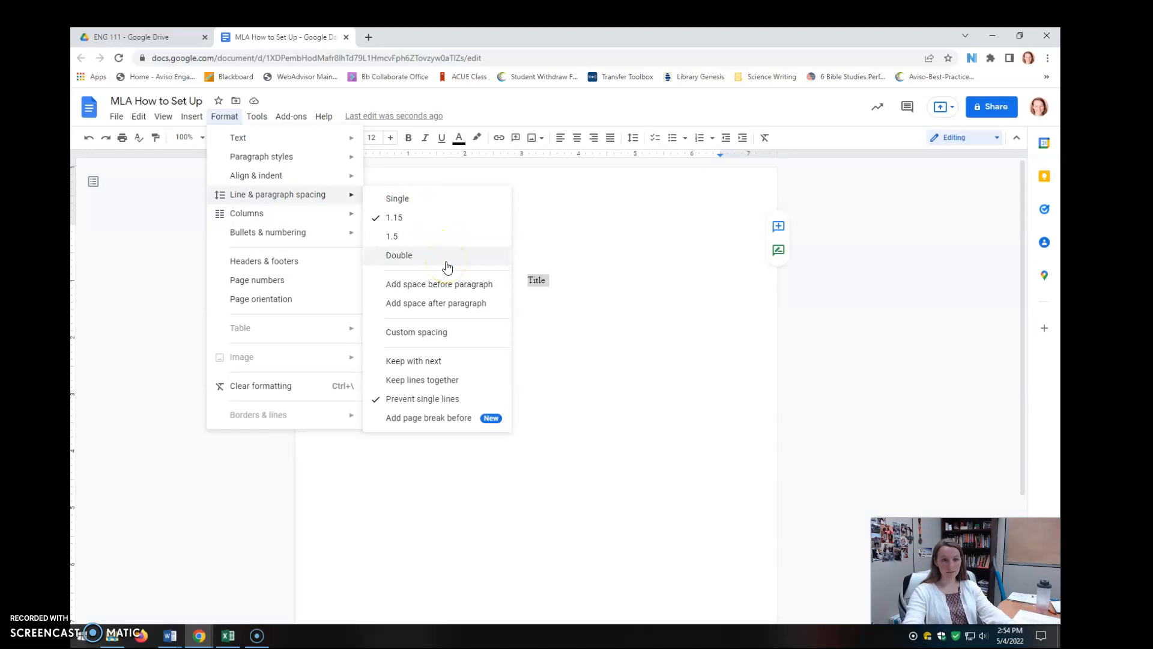
{"action": "left_click", "coordinate": [447, 256]}
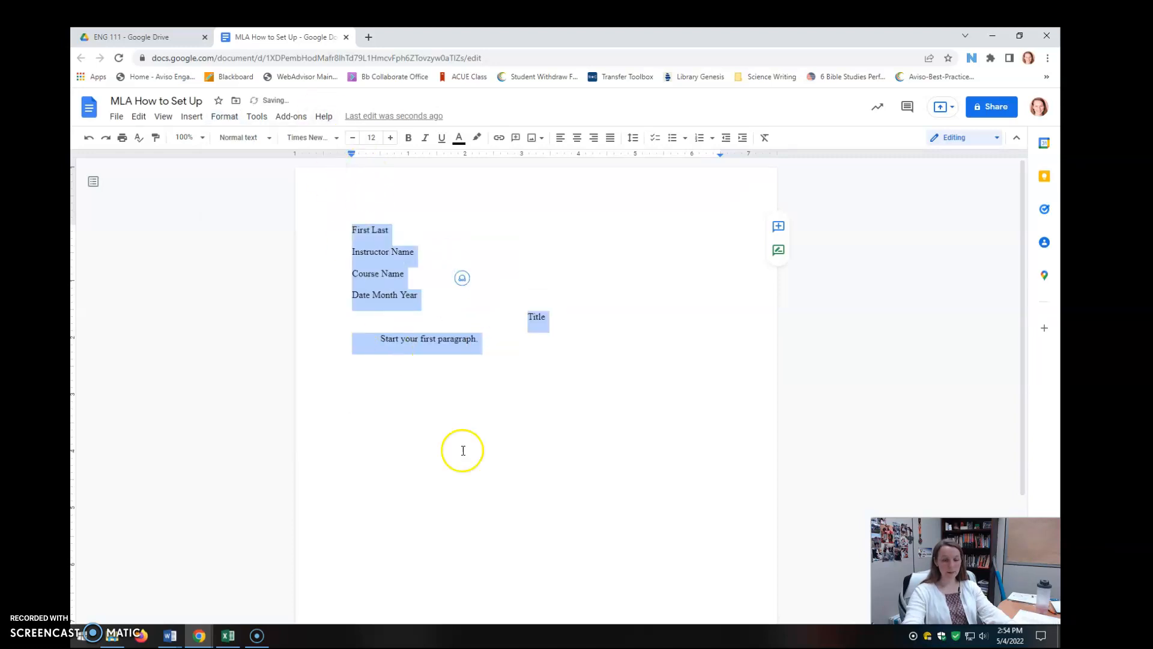
{"action": "left_click", "coordinate": [561, 319]}
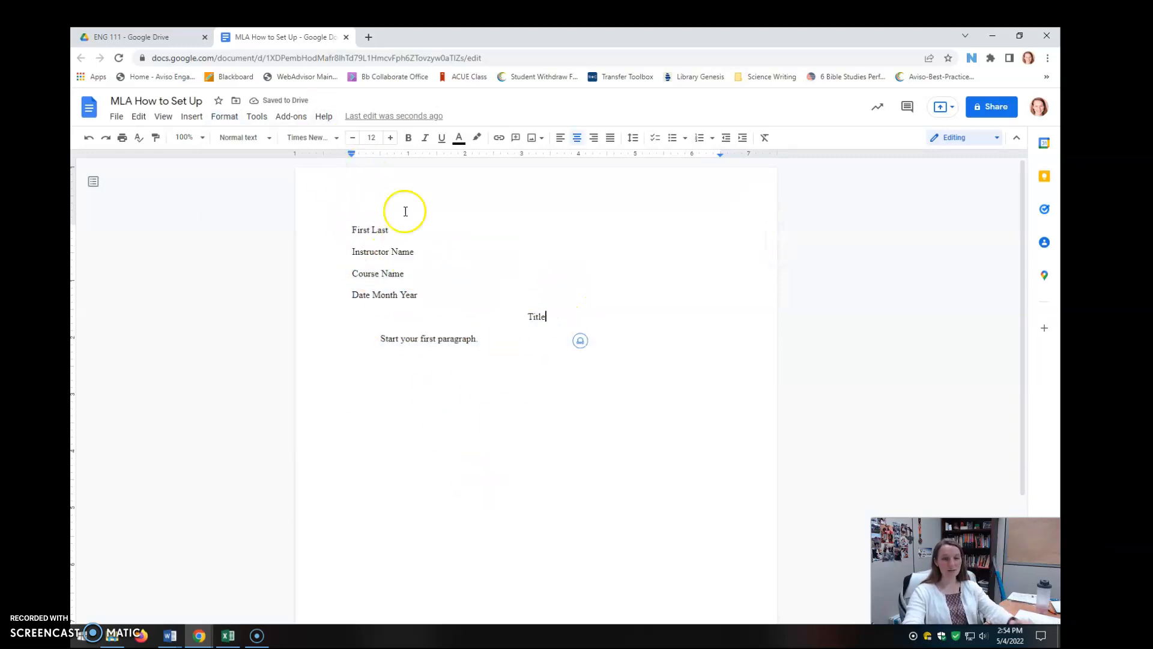
Add an indented second paragraph with the placeholder text "Adgkjhgakjfgh" below the first paragraph
{"action": "left_click", "coordinate": [464, 340]}
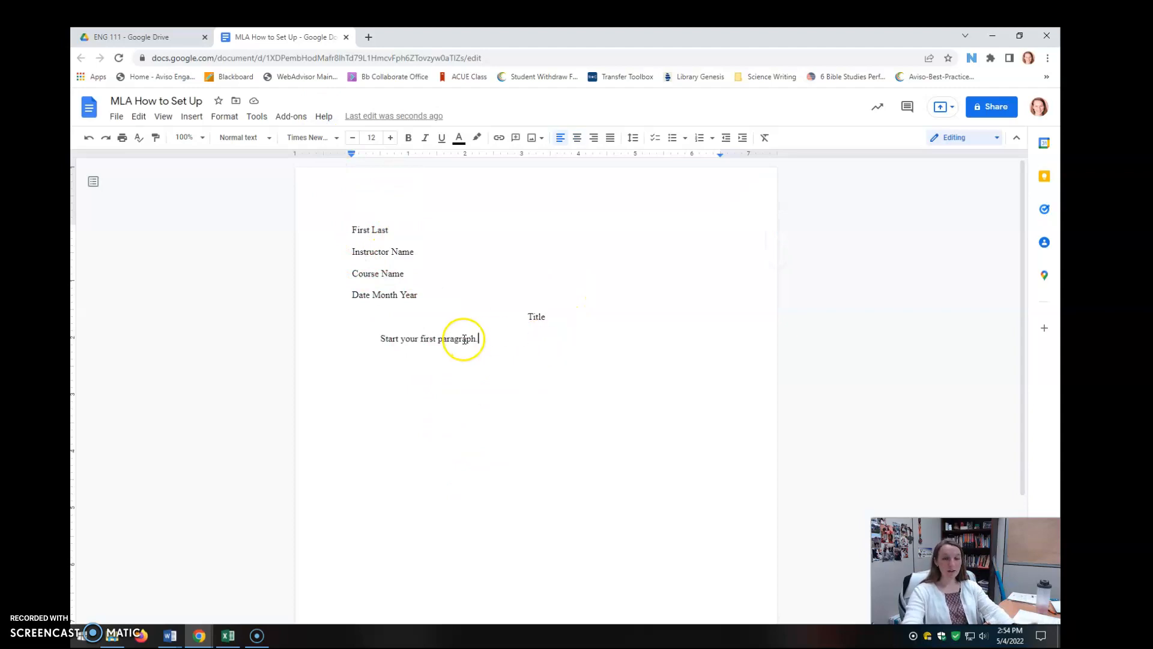
{"action": "key", "text": "Return"}
{"action": "key", "text": "Tab"}
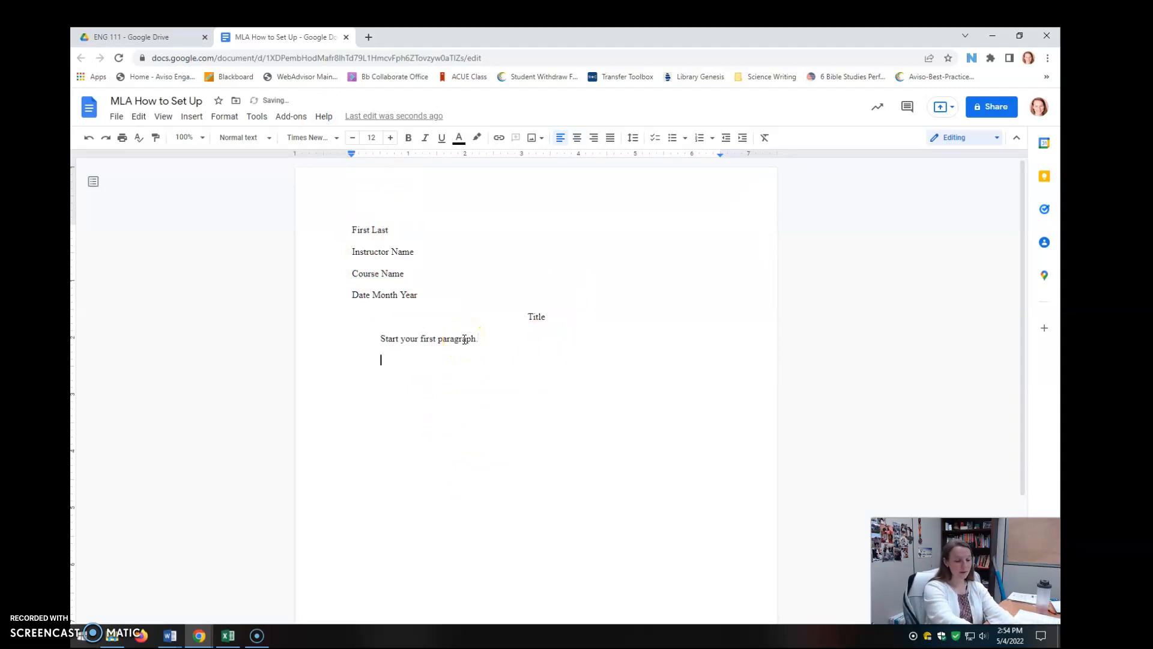
{"action": "type", "text": "Adgkjhgakjfgh"}
Try a blank line between the two body paragraphs, and remove it along with the placeholder paragraph
{"action": "left_click", "coordinate": [492, 338]}
{"action": "key", "text": "Return"}
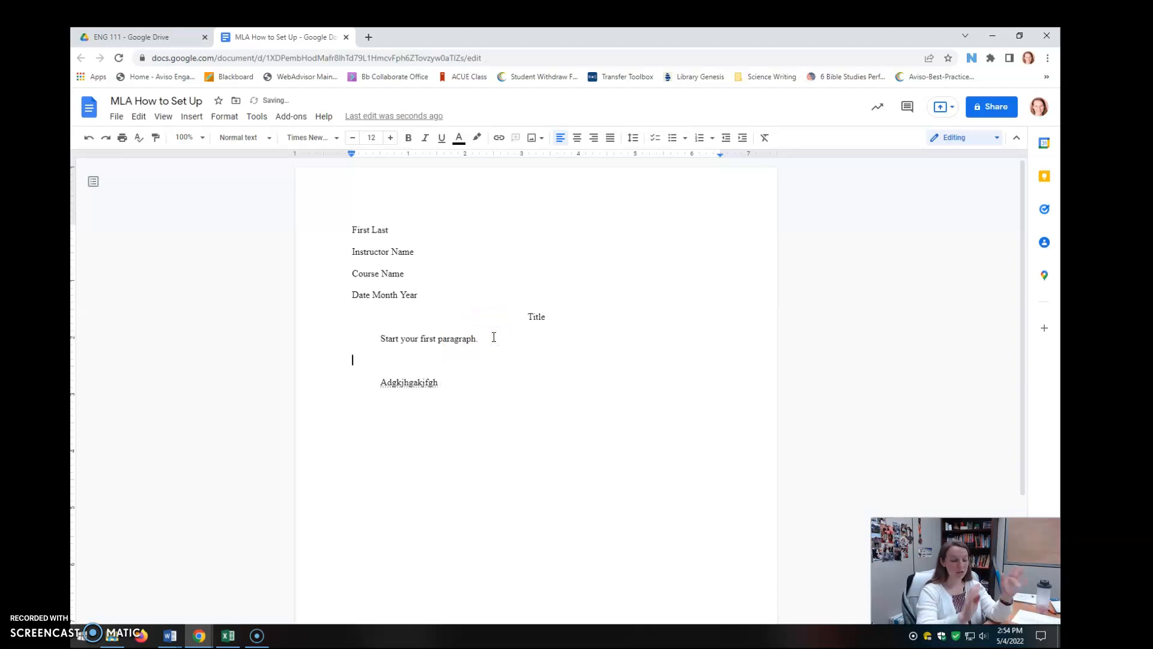
{"action": "key", "text": "BackSpace"}
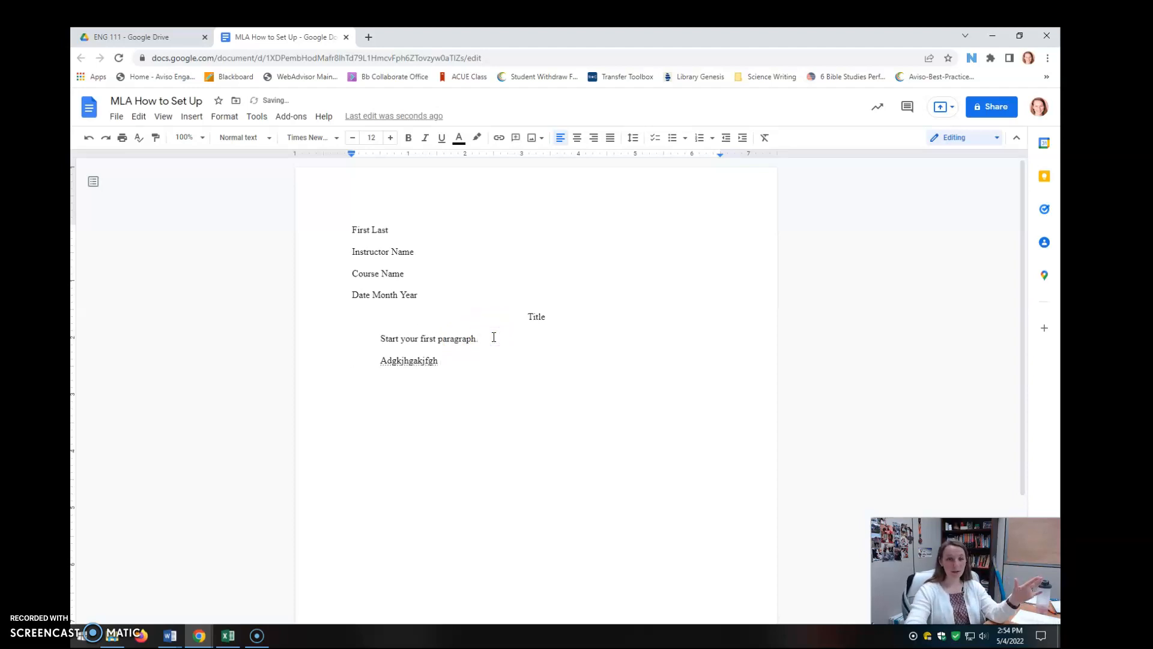
{"action": "left_click_drag", "start_coordinate": [494, 337], "coordinate": [494, 365]}
{"action": "key", "text": "BackSpace"}
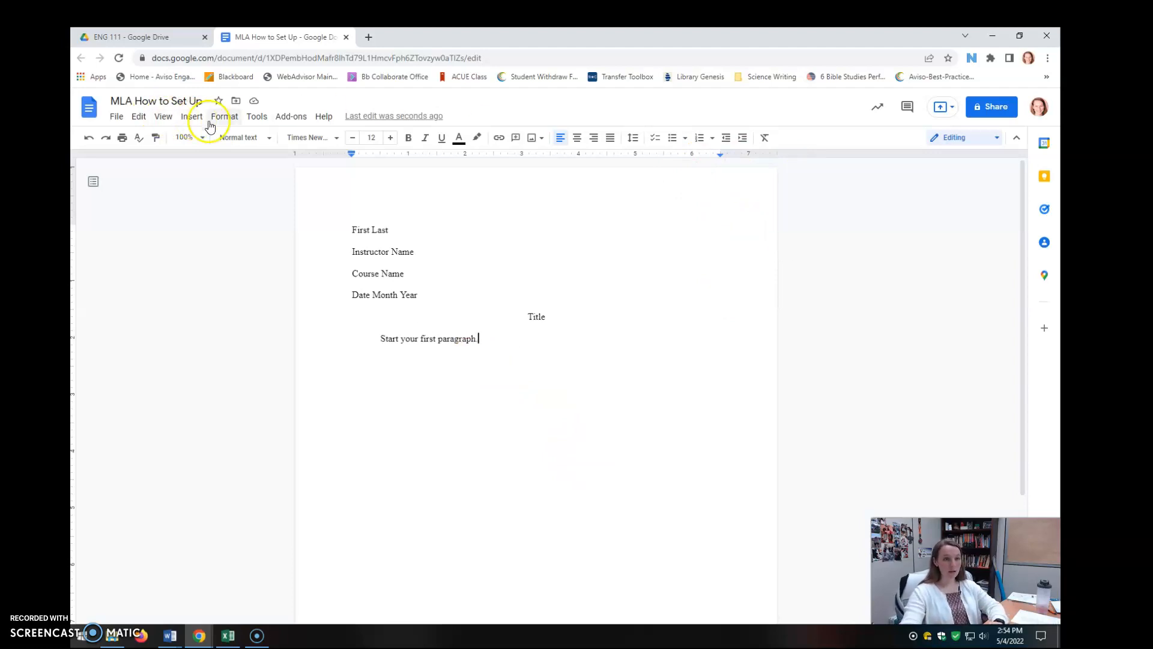
Insert page numbers at the top right of every page, with "Last" and a space before the number in the header
{"action": "left_click", "coordinate": [234, 125]}
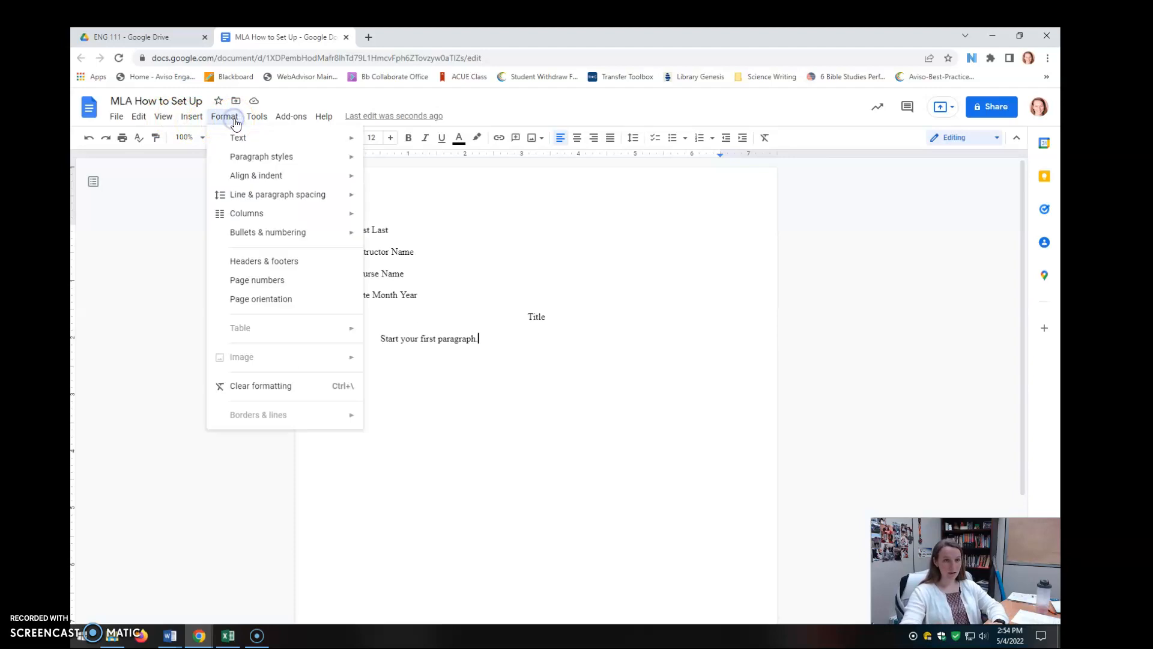
{"action": "mouse_move", "coordinate": [198, 117]}
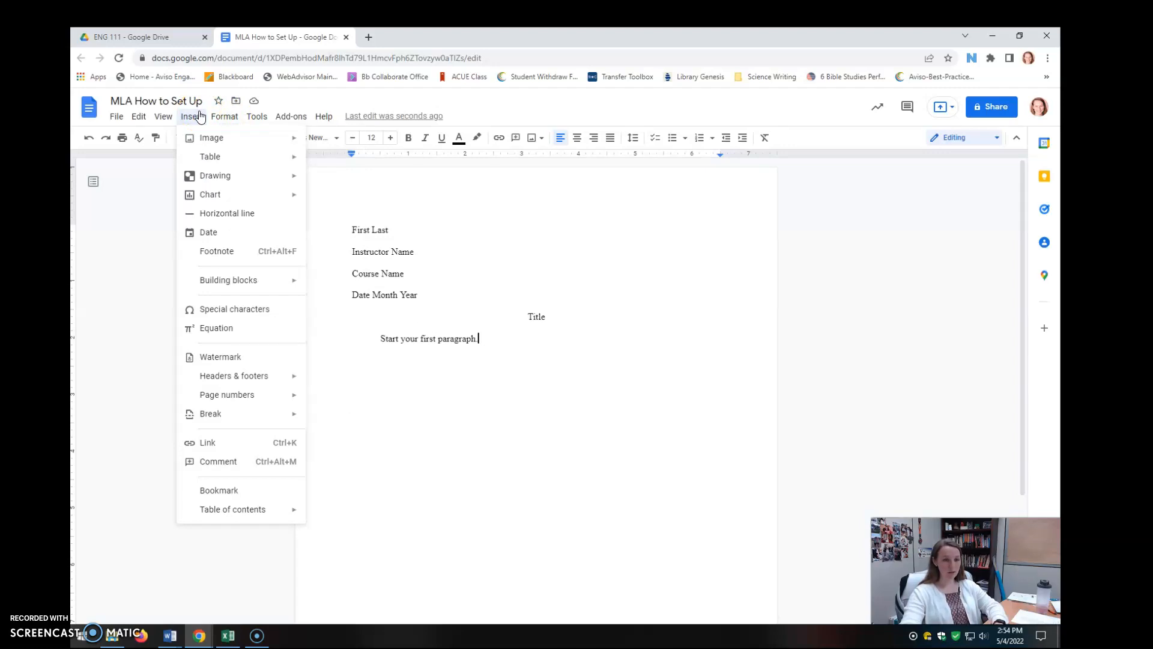
{"action": "mouse_move", "coordinate": [283, 404]}
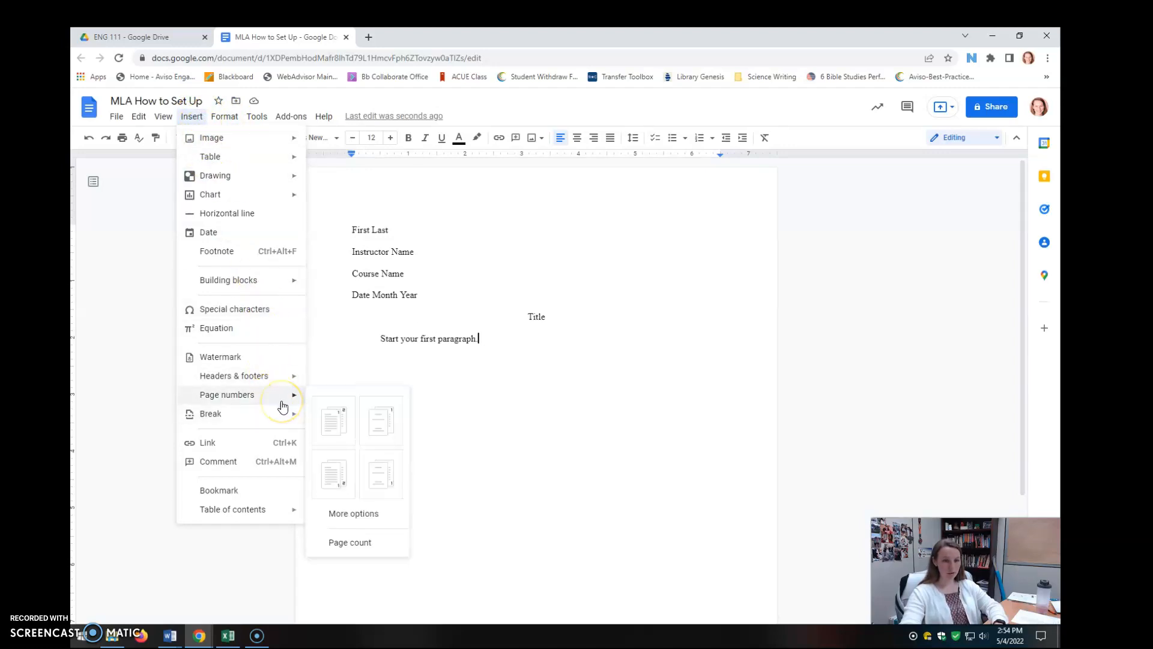
{"action": "left_click", "coordinate": [342, 426]}
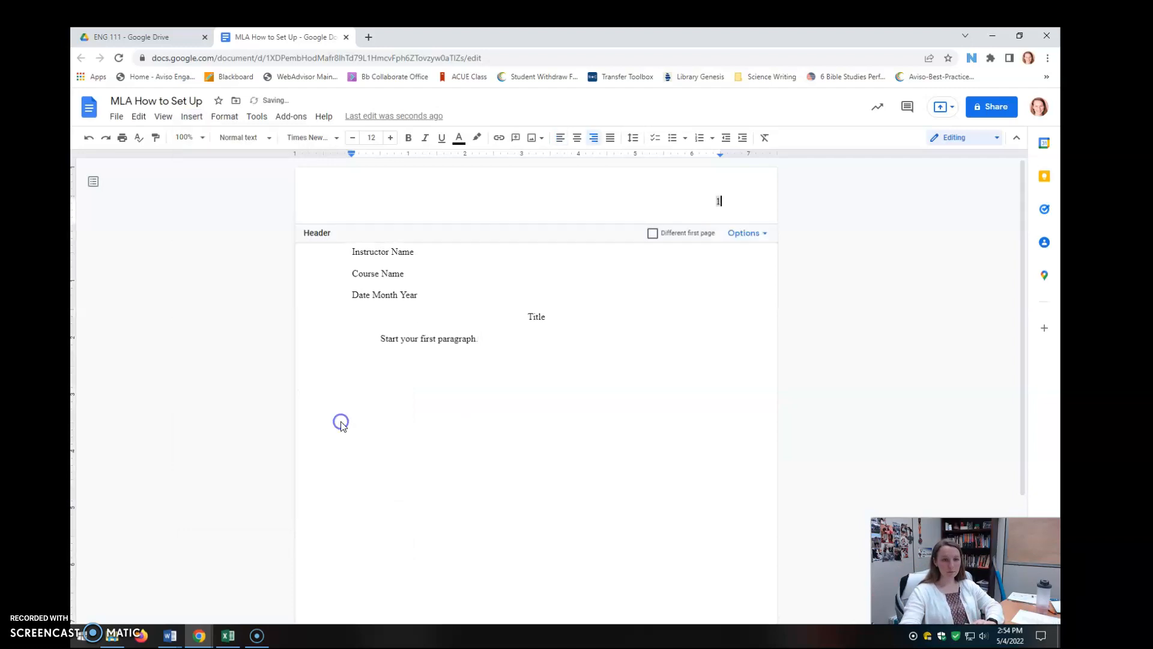
{"action": "type", "text": "Last"}
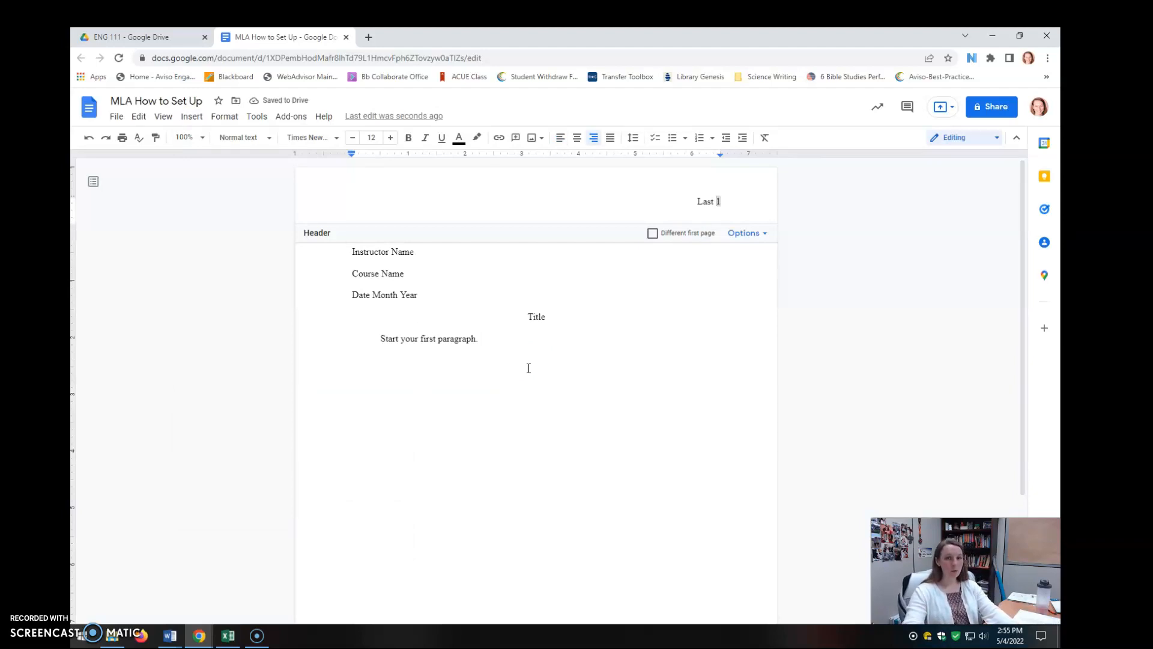
Format all the header text as Times New Roman size 12 and return to the document body
{"action": "key", "text": "ctrl+a"}
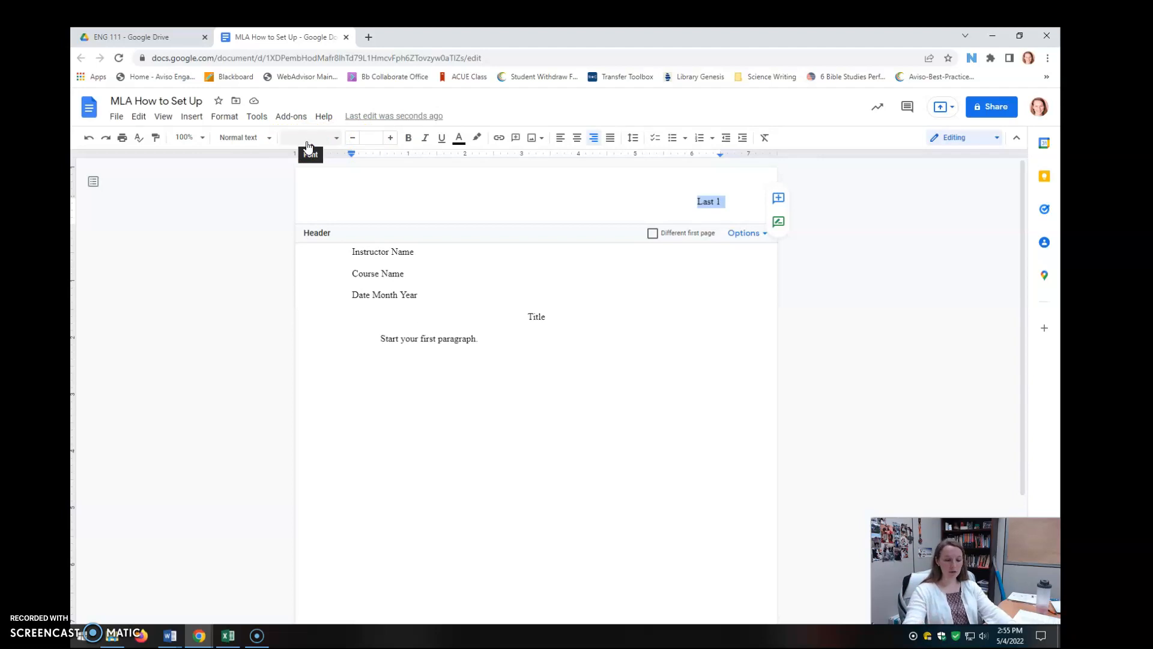
{"action": "left_click", "coordinate": [335, 139]}
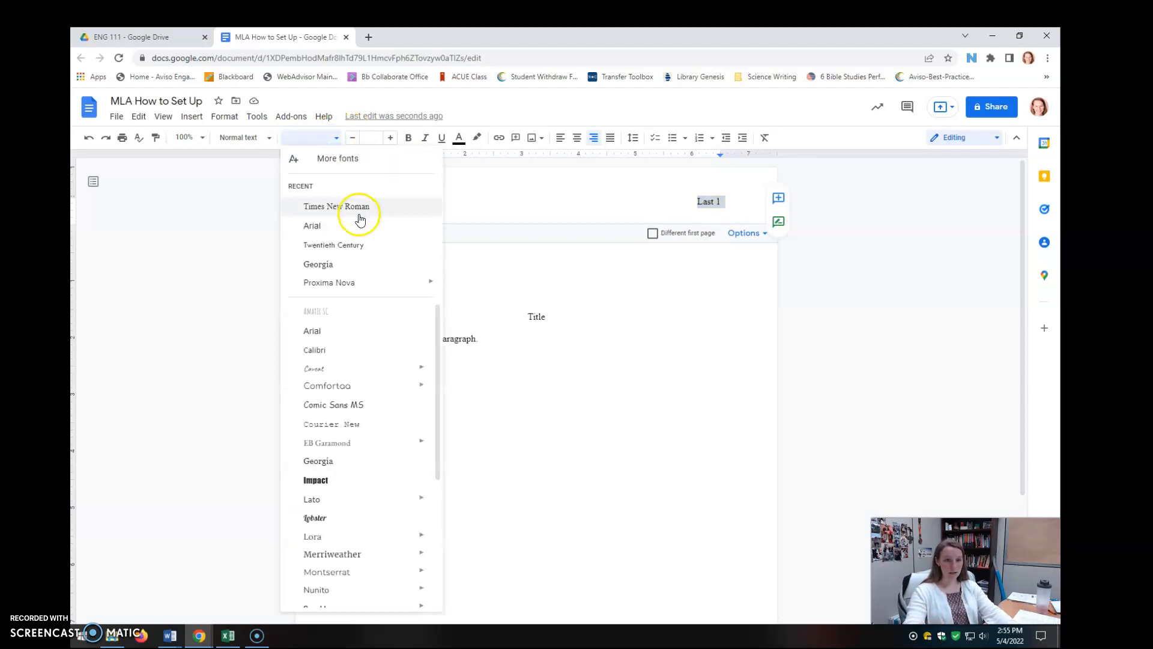
{"action": "left_click", "coordinate": [360, 216]}
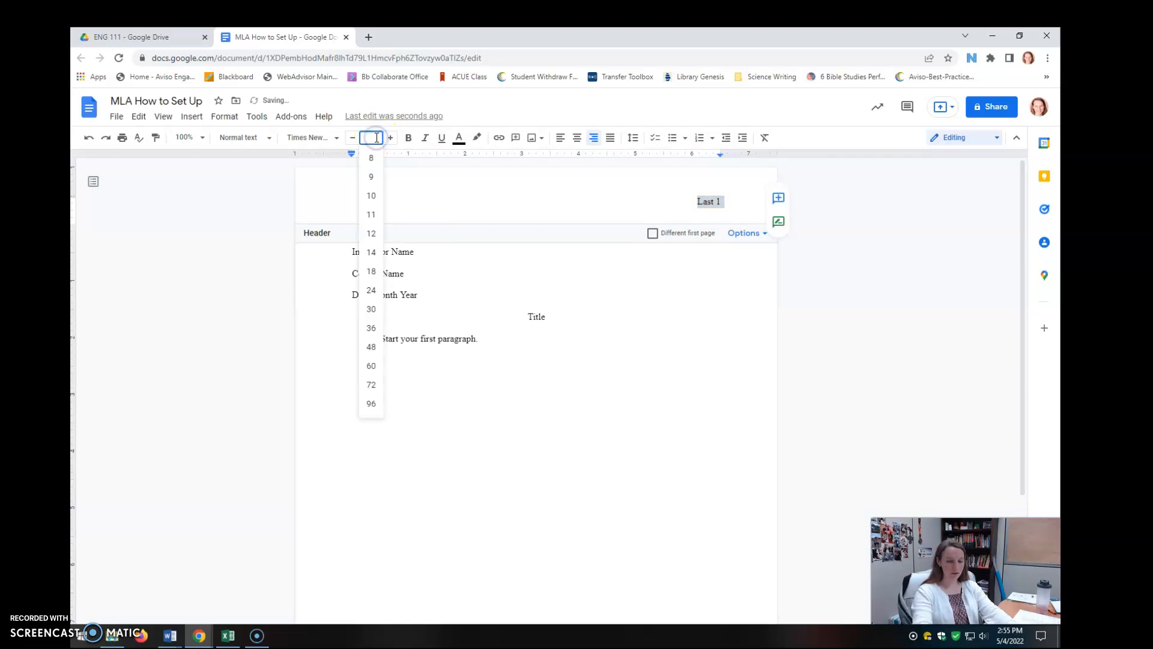
{"action": "left_click", "coordinate": [727, 203]}
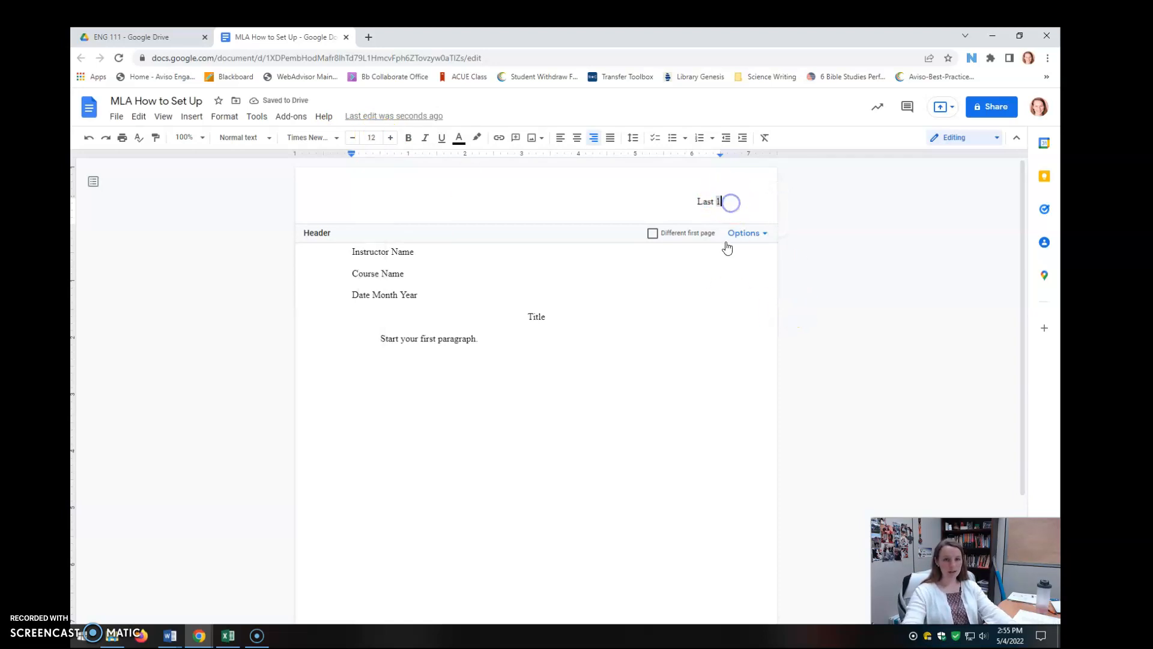
{"action": "left_click", "coordinate": [704, 348]}
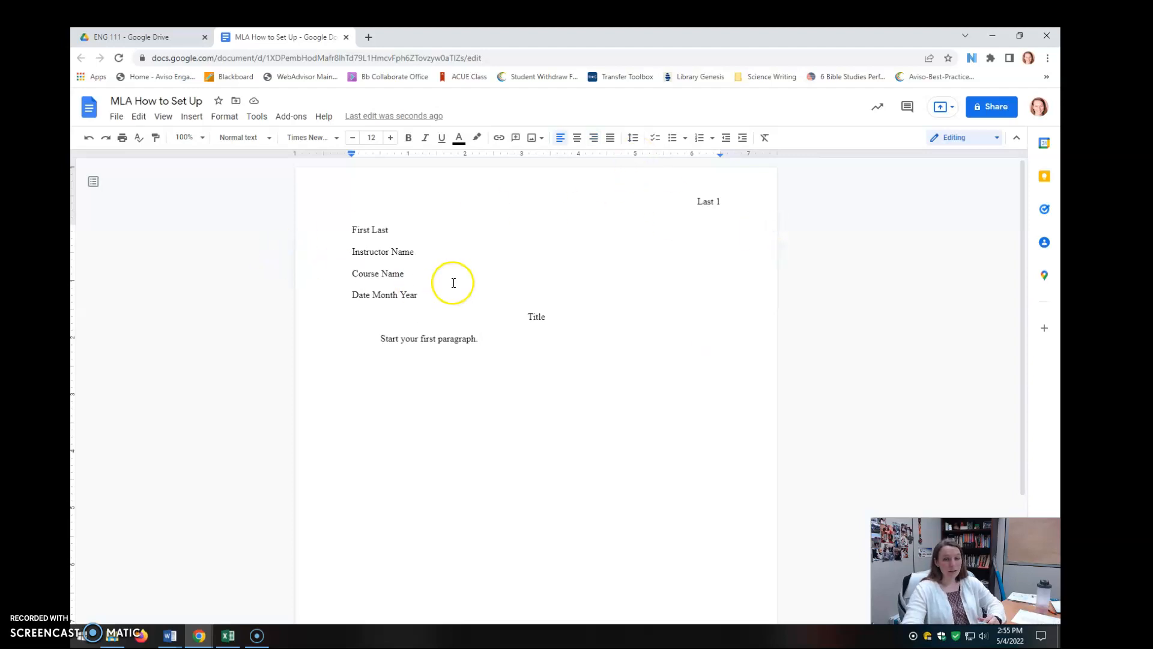